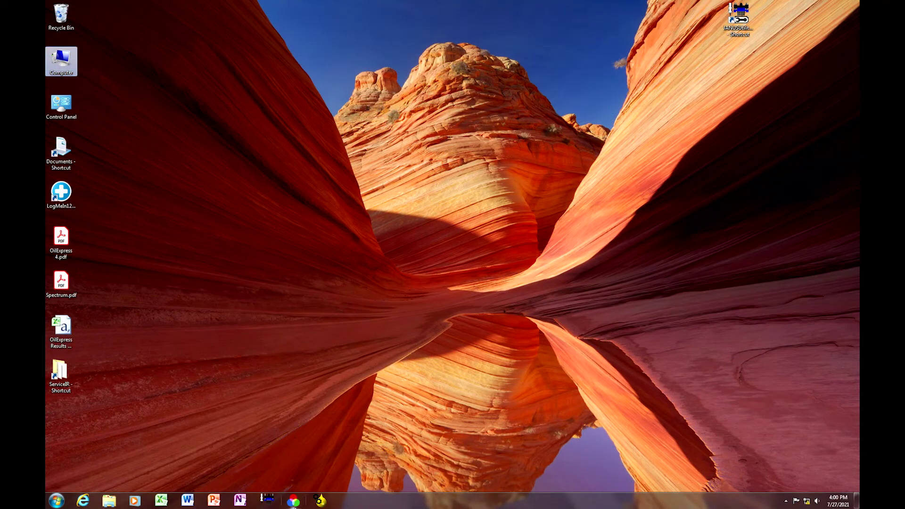
Launch Spectrum, confirm the login, and connect to the Upper FTIR 97416 instrument
left_click(293, 502)
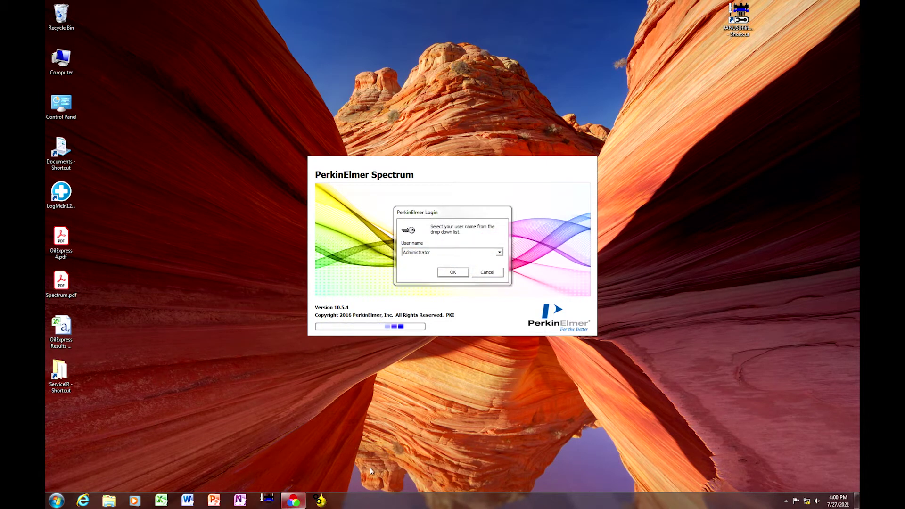
left_click(454, 273)
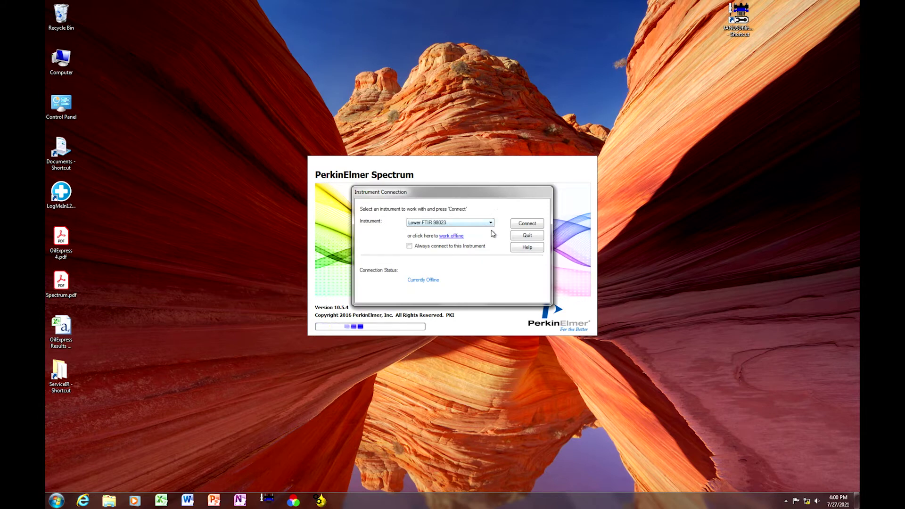
left_click(490, 222)
left_click(436, 236)
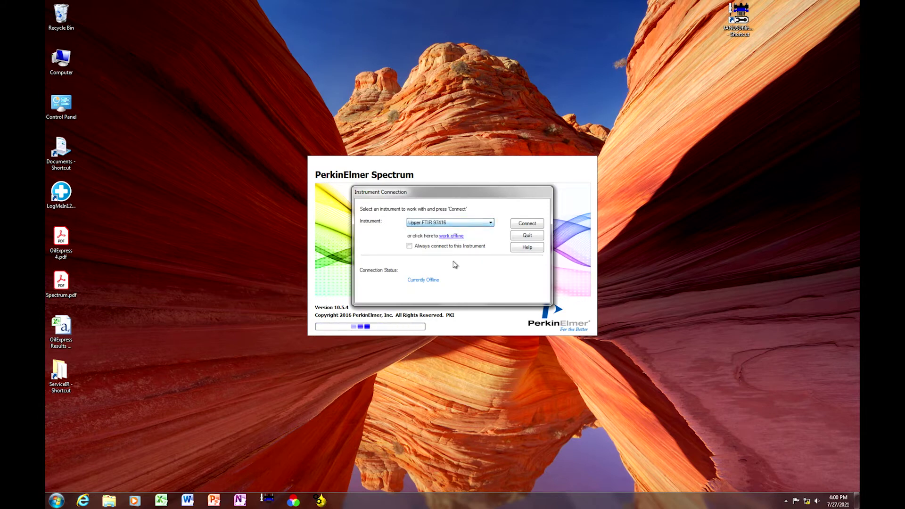
key("Tab")
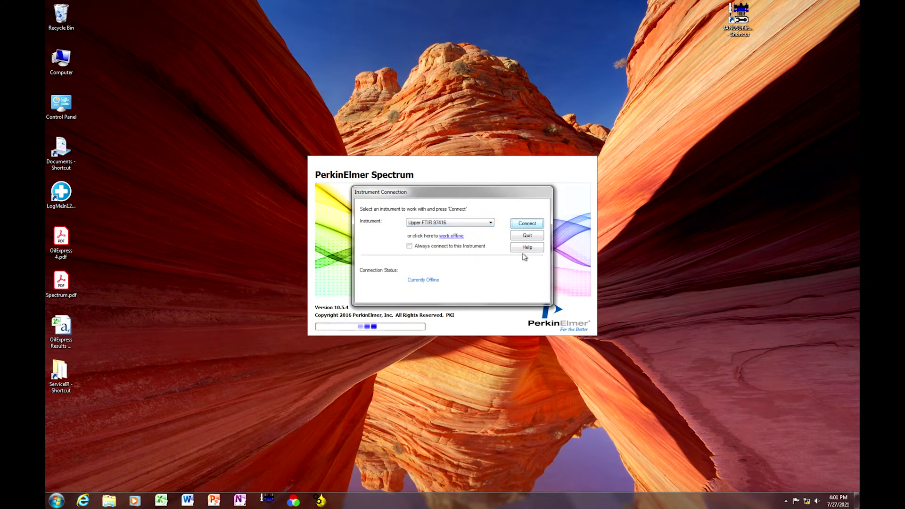
key("Return")
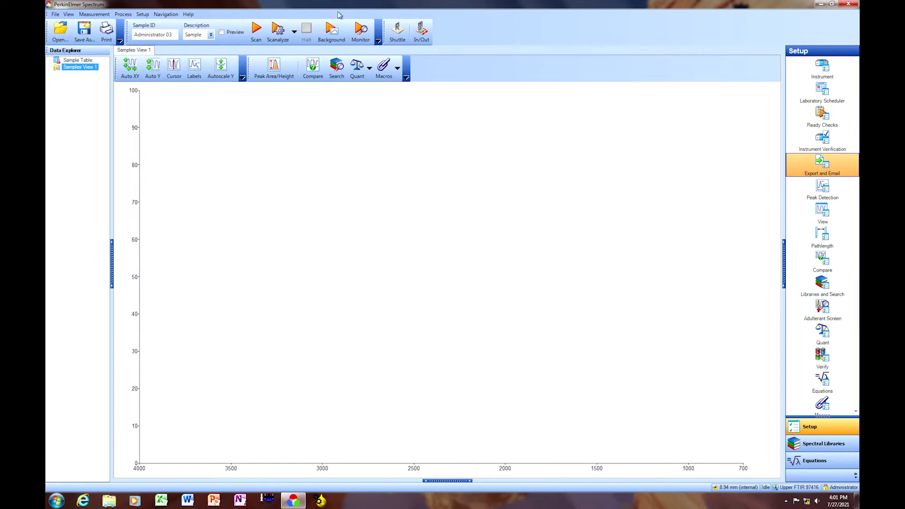
Run Process > Macros > OilExpress Empty Cell and continue past its instructions dialog
left_click(122, 15)
mouse_move(139, 275)
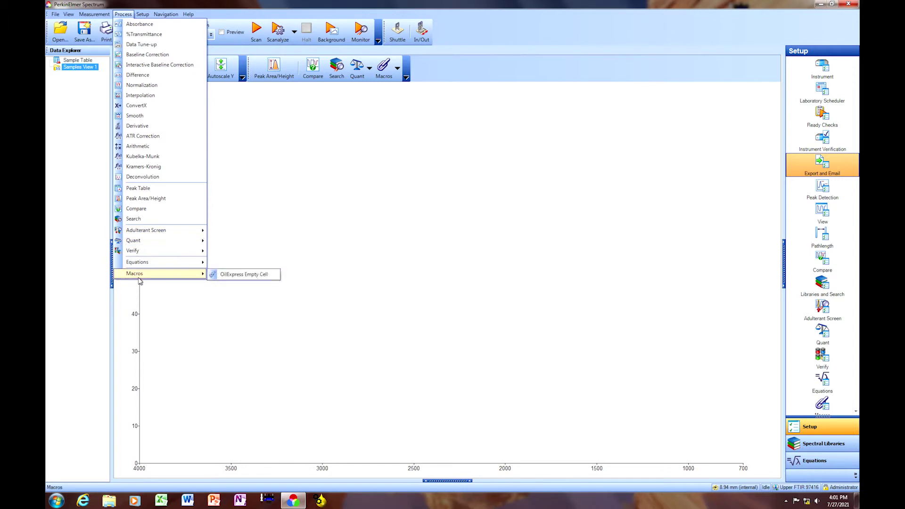
left_click(231, 275)
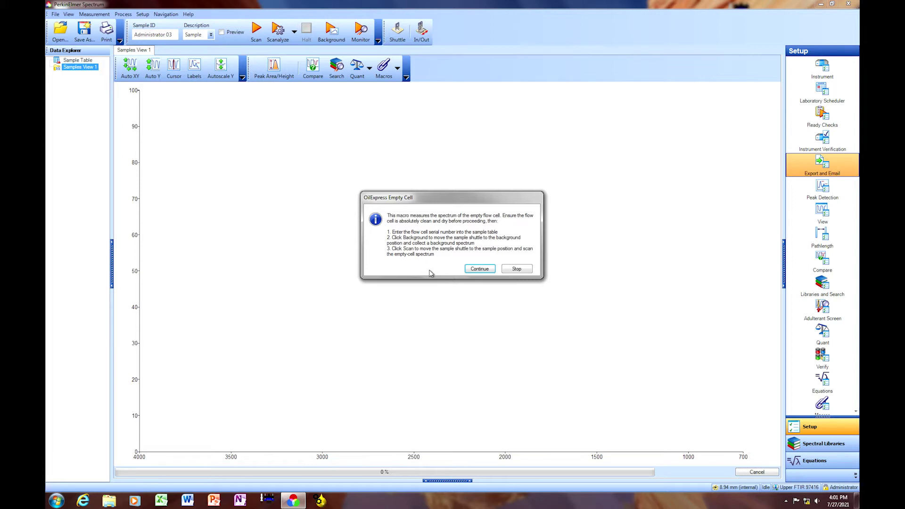
left_click(480, 273)
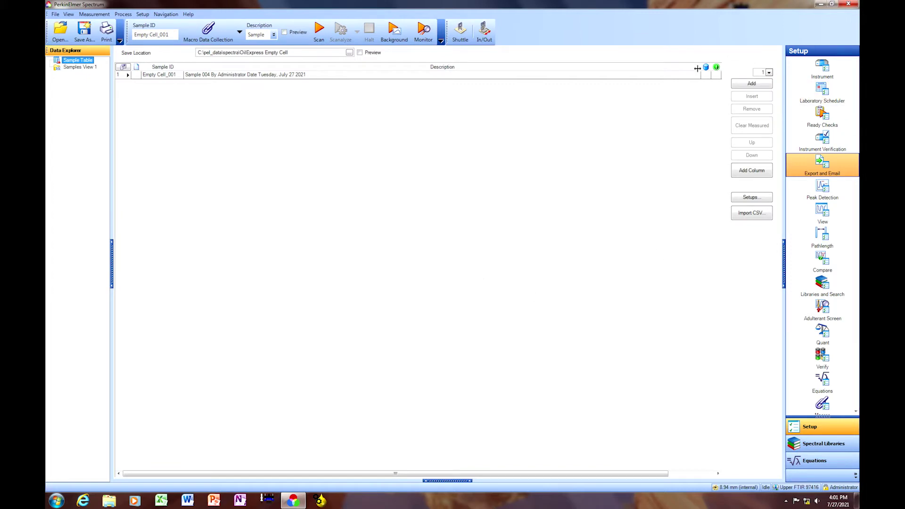
Narrow the Description column and enter the flow cell serial number in the Sample Table
left_click_drag(700, 67, 664, 69)
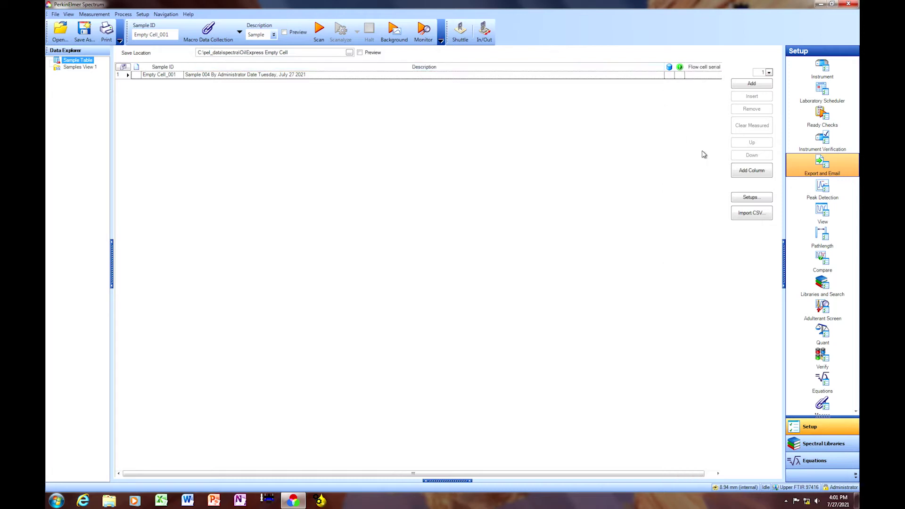
left_click(697, 76)
left_click(696, 75)
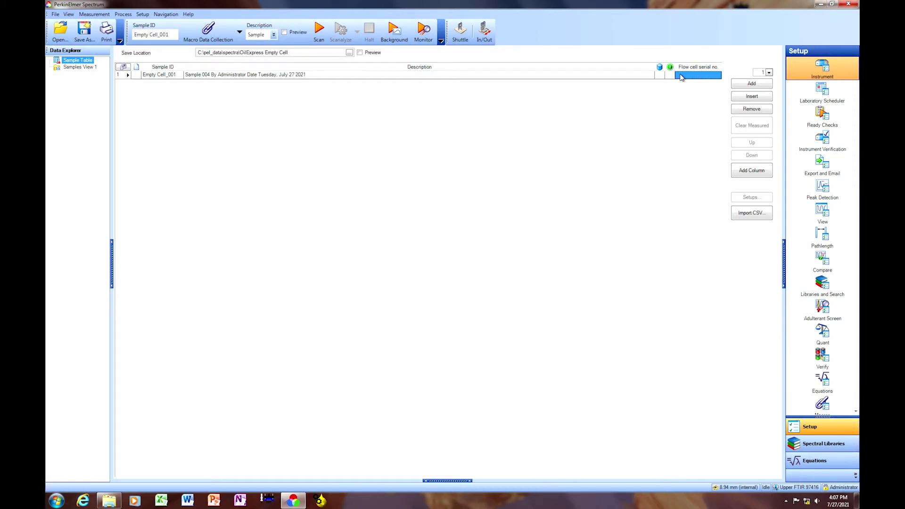
type("R38327")
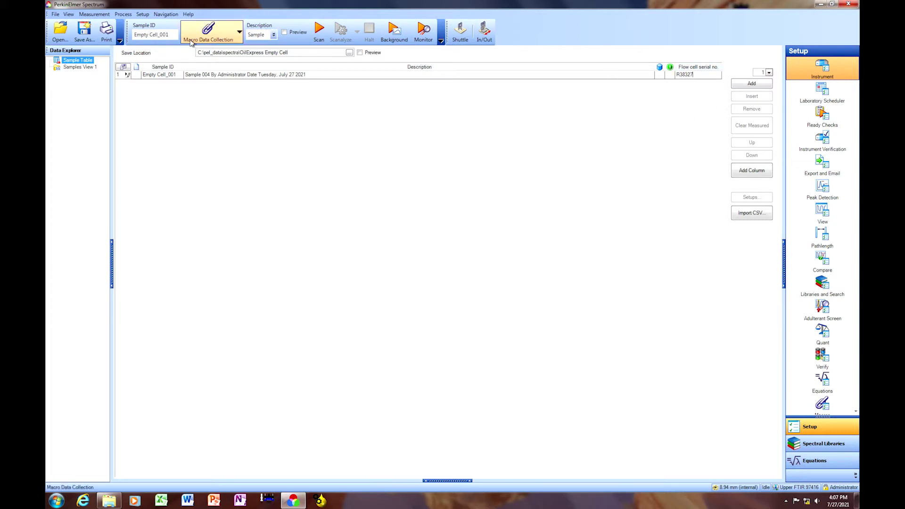
Rename the sample ID to 'Upper Emp Cell Ref 27Jul2021', fixing the year typo
left_click(168, 36)
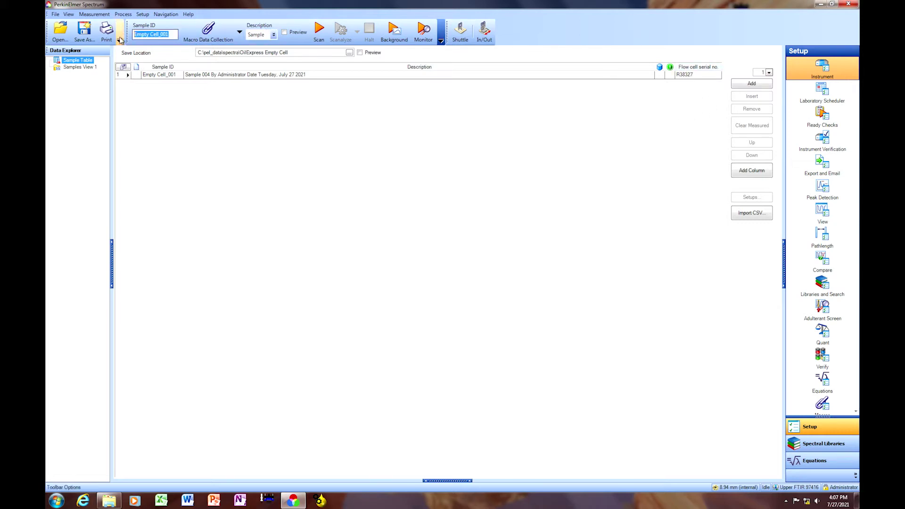
type("Upper Emp Cell Ref")
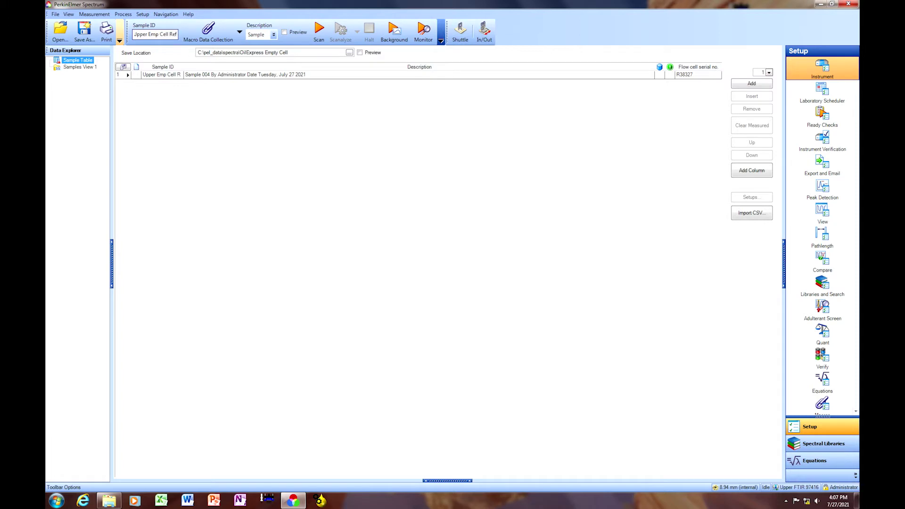
type(" 27Jul2027")
key("BackSpace")
type("1")
left_click(191, 106)
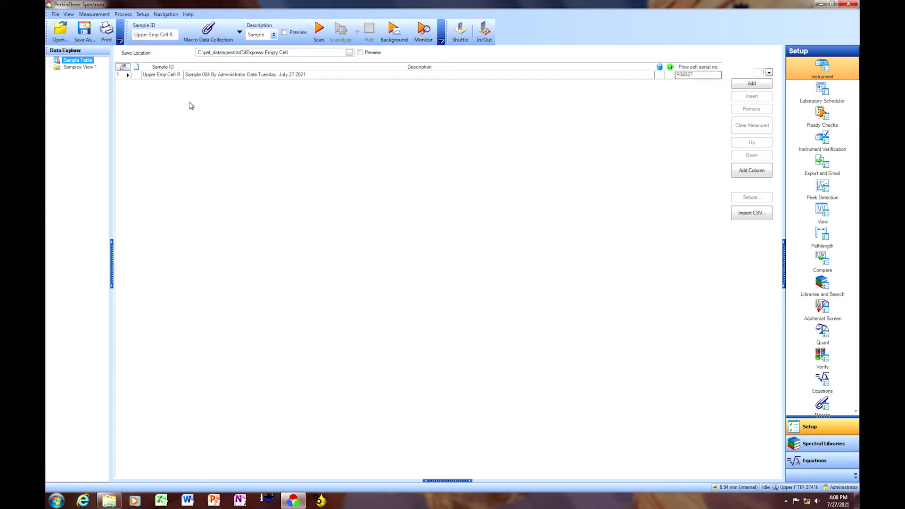
Collect a background spectrum, then start the empty-cell scan
left_click(396, 33)
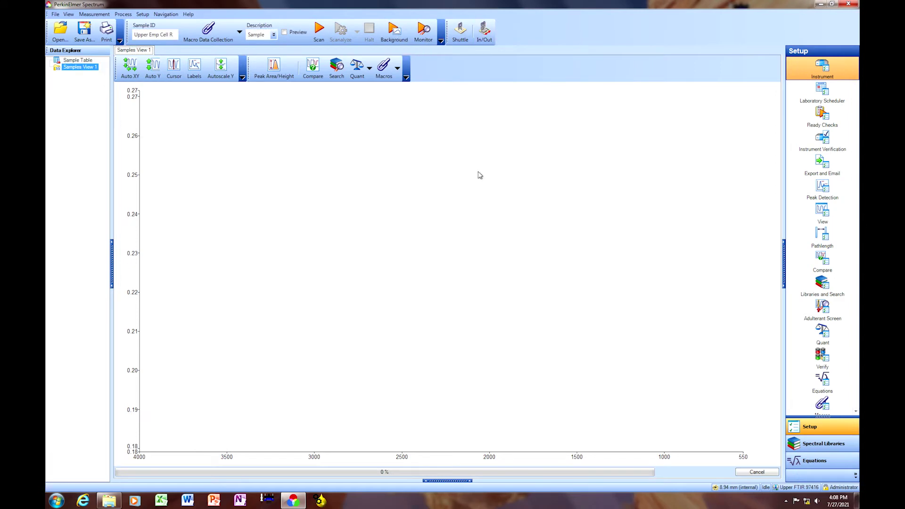
left_click(319, 30)
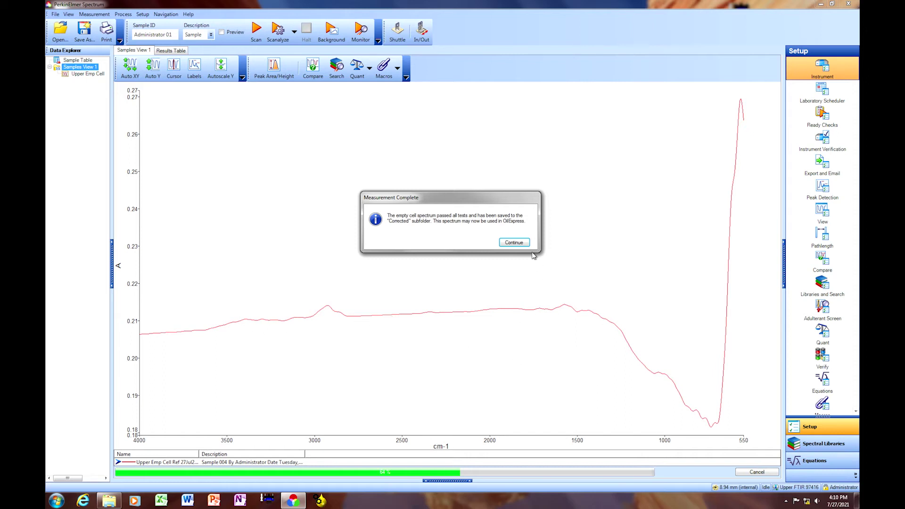
Dismiss the Measurement Complete message to reveal the all-PASS Results Table
left_click(512, 243)
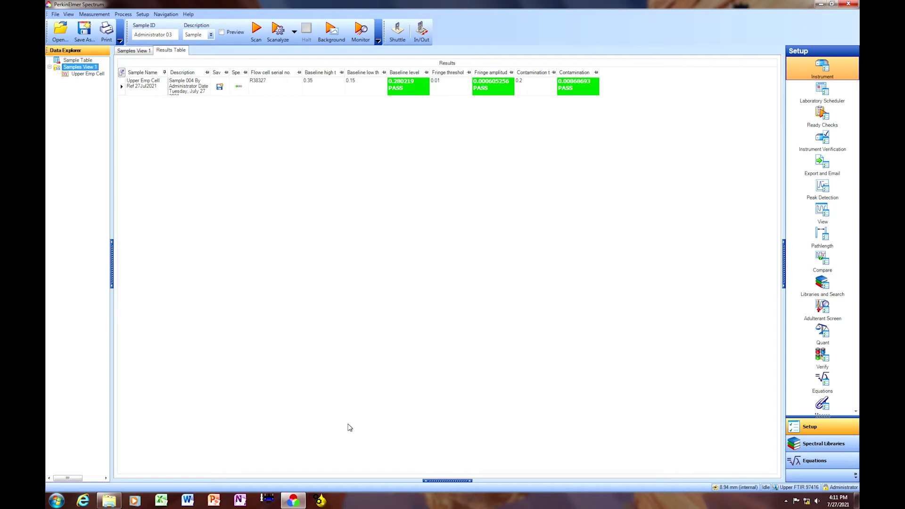
Open a file window on the saved spectra and go up to the OilExpress Empty Cell folder
left_click(109, 501)
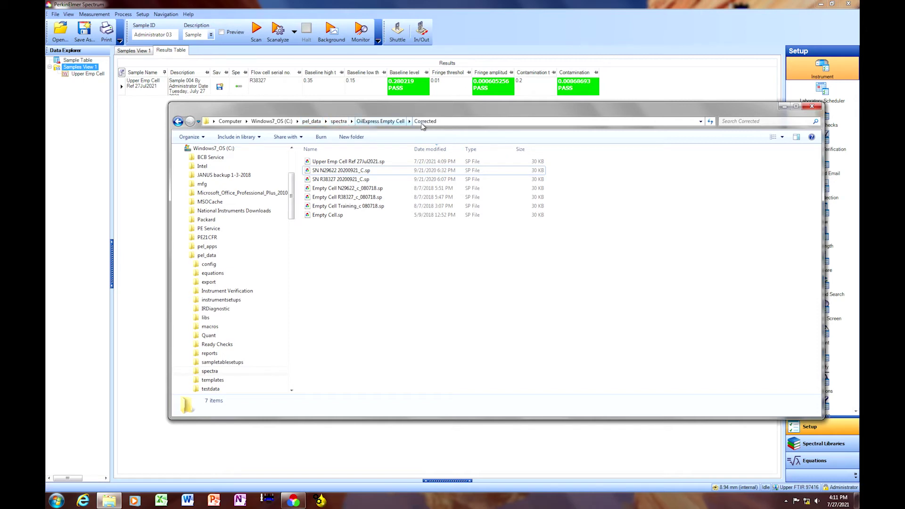
left_click(380, 121)
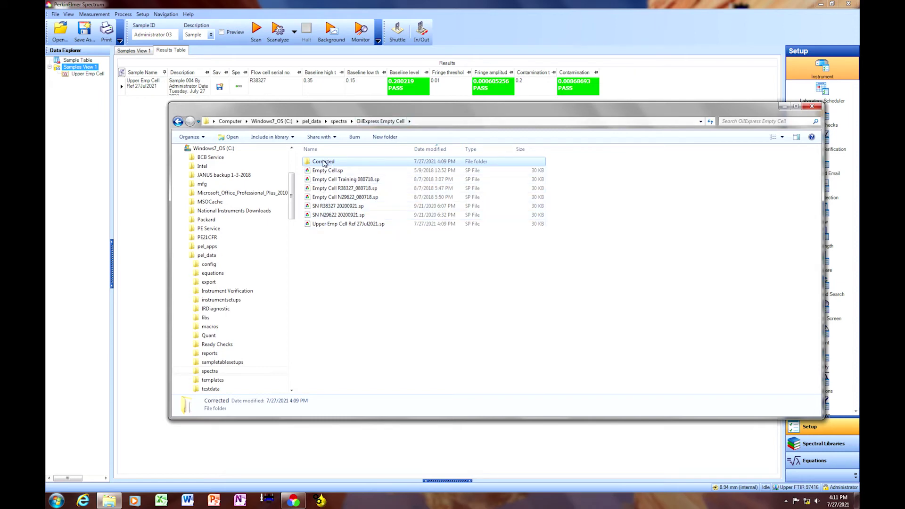
Rename the uncorrected spectrum by inserting 'Uncrrctd' after 'Upper' in its file name
left_click(319, 227)
left_click(315, 226)
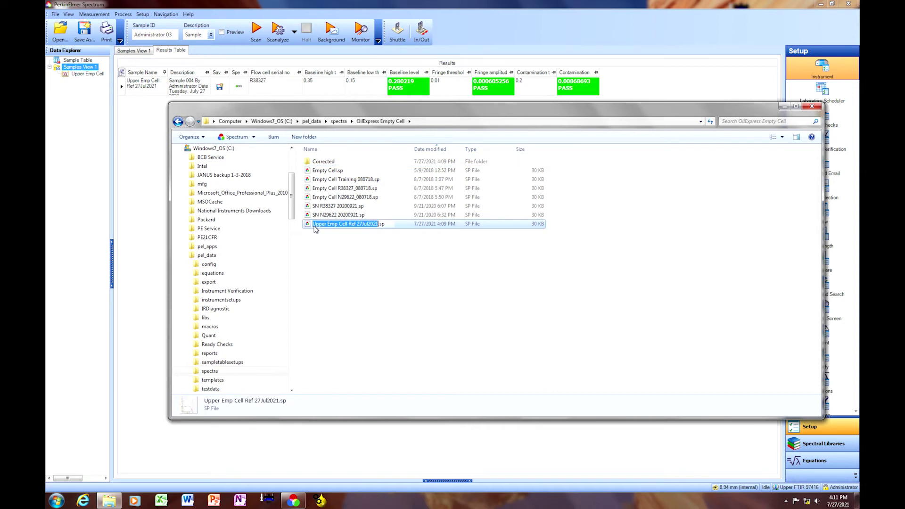
left_click(328, 225)
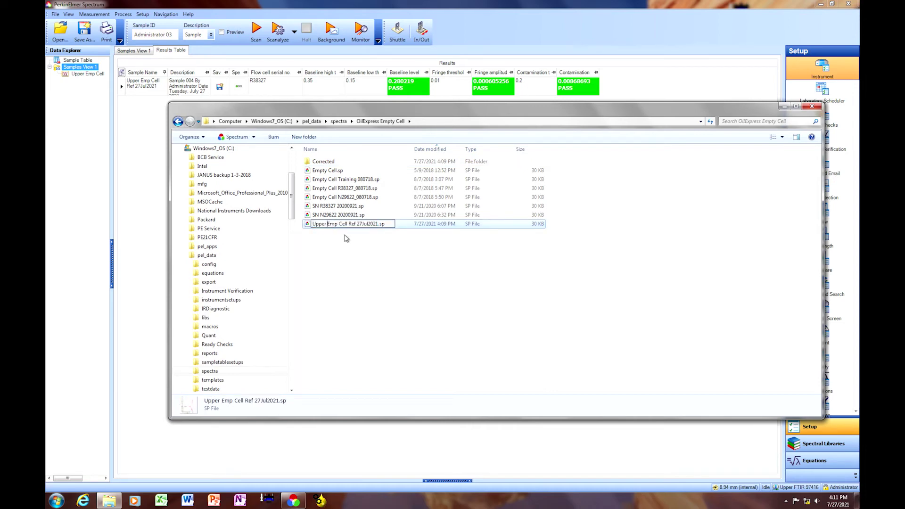
type("Uncrrctd")
left_click(356, 246)
Open the Corrected folder and its Upper Emp Cell Ref 27Jul2021.sp spectrum, cancelling Spectrum's close prompt
double_click(327, 162)
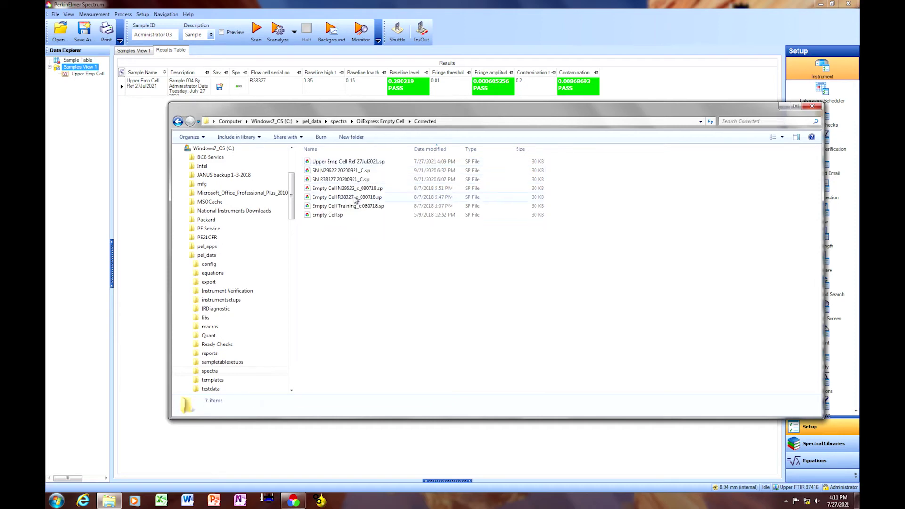
double_click(327, 163)
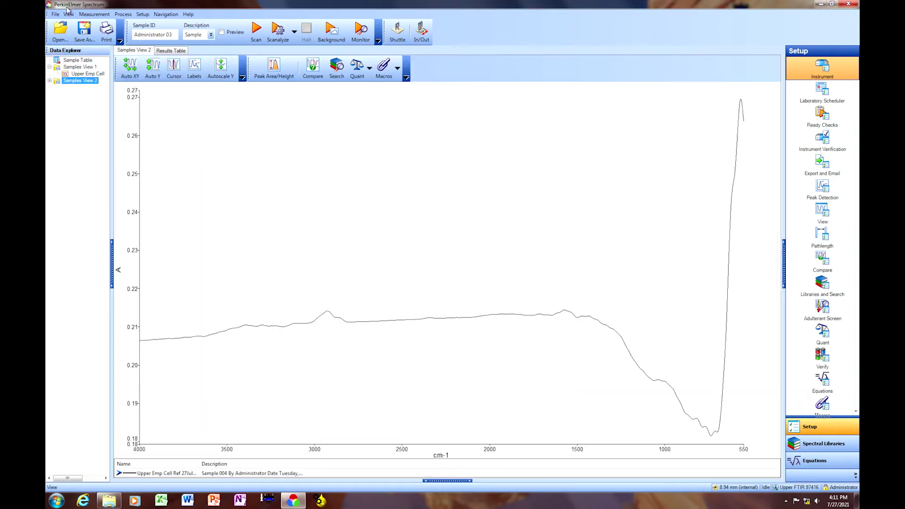
left_click(849, 4)
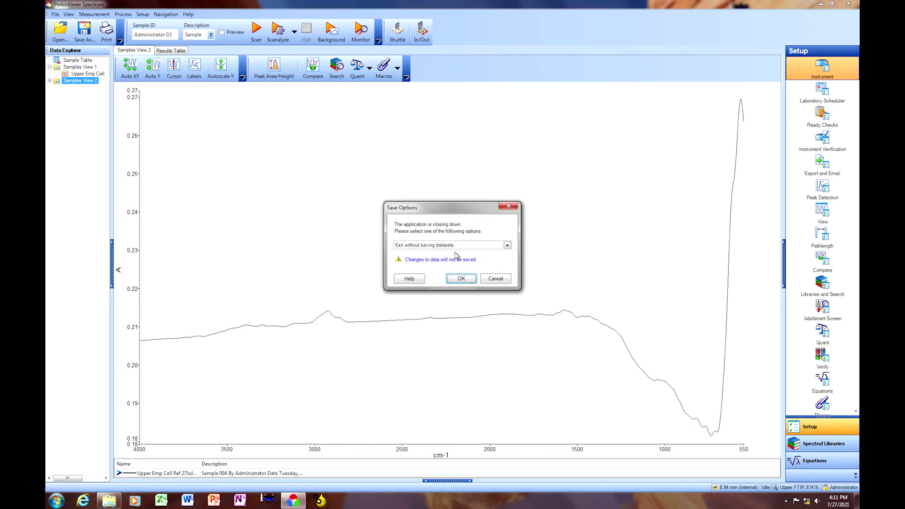
left_click(496, 279)
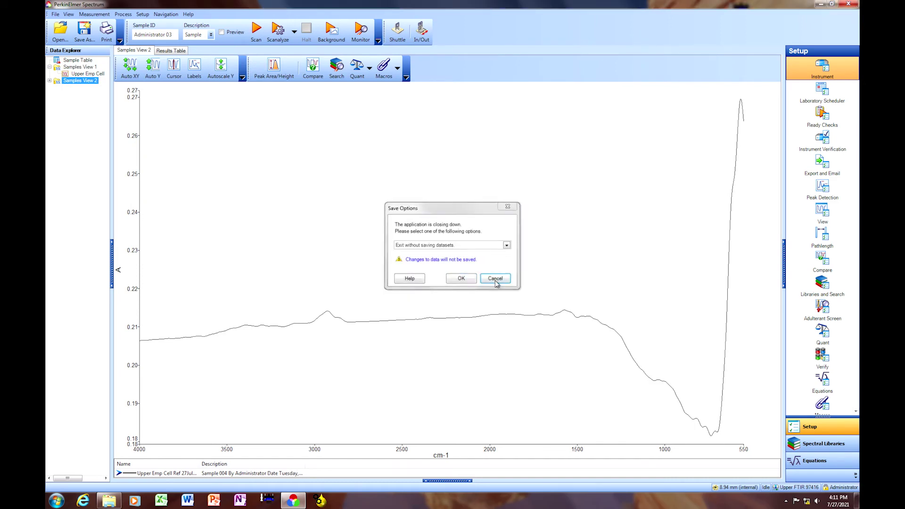
left_click(821, 3)
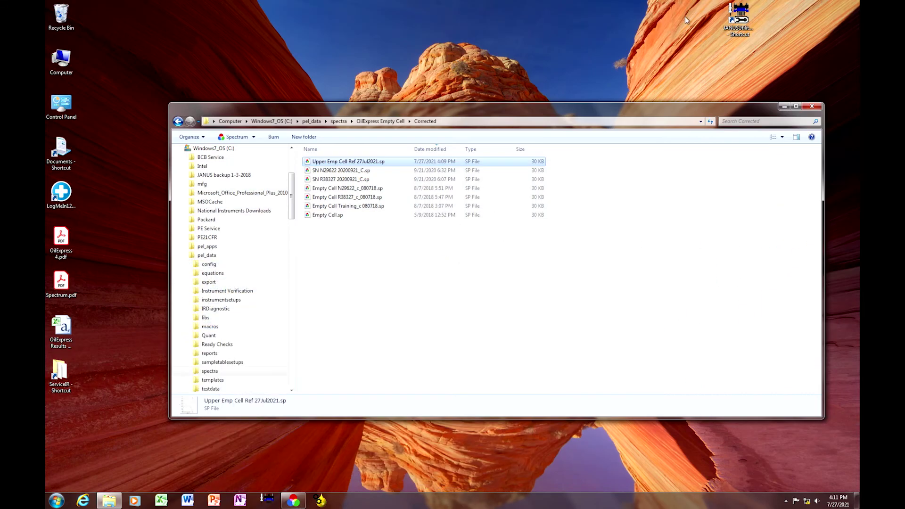
Insert 'Crrctd' after 'Upper' in the corrected file's name, then return to the OilExpress Empty Cell folder
left_click(346, 163)
left_click(349, 163)
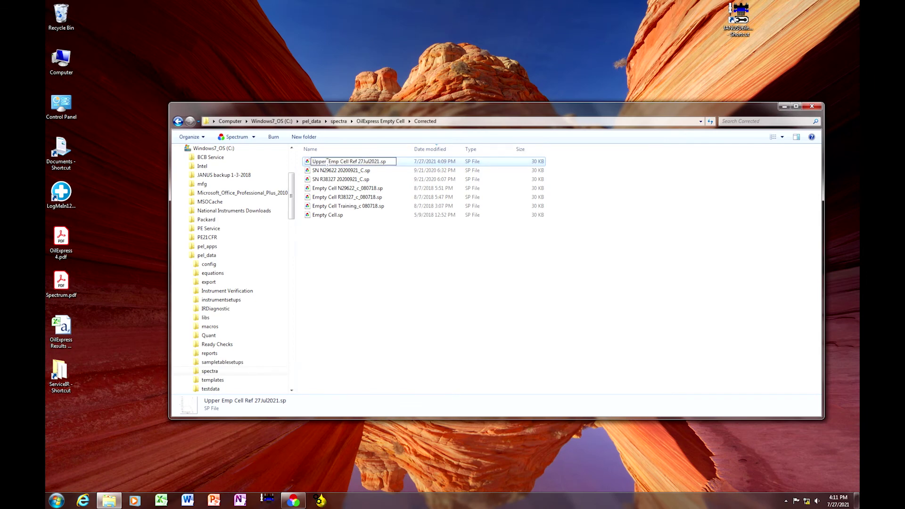
type("Crrctd")
left_click(349, 239)
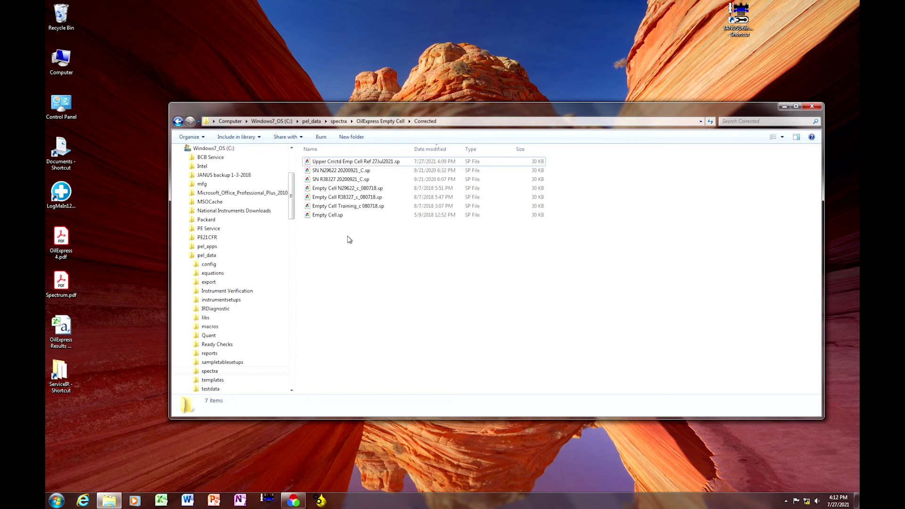
left_click(381, 121)
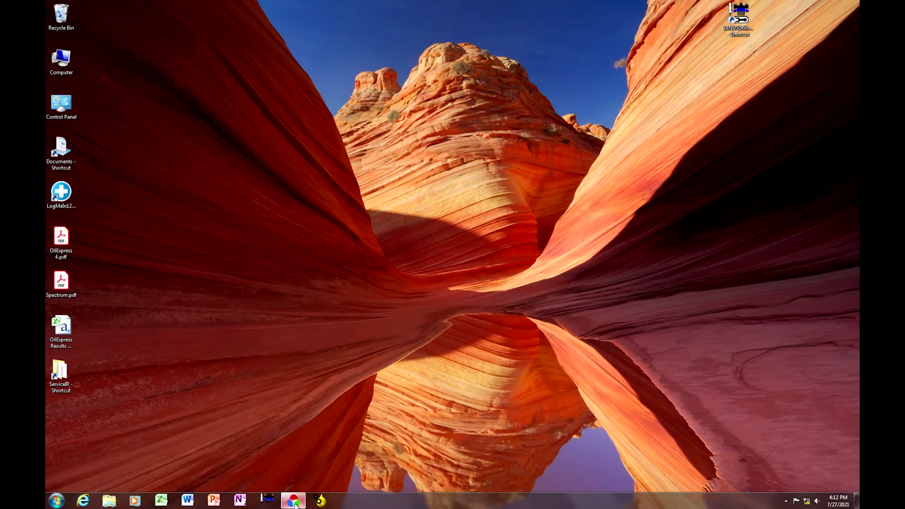
Restore Spectrum and exit through File > Exit without saving datasets
left_click(295, 502)
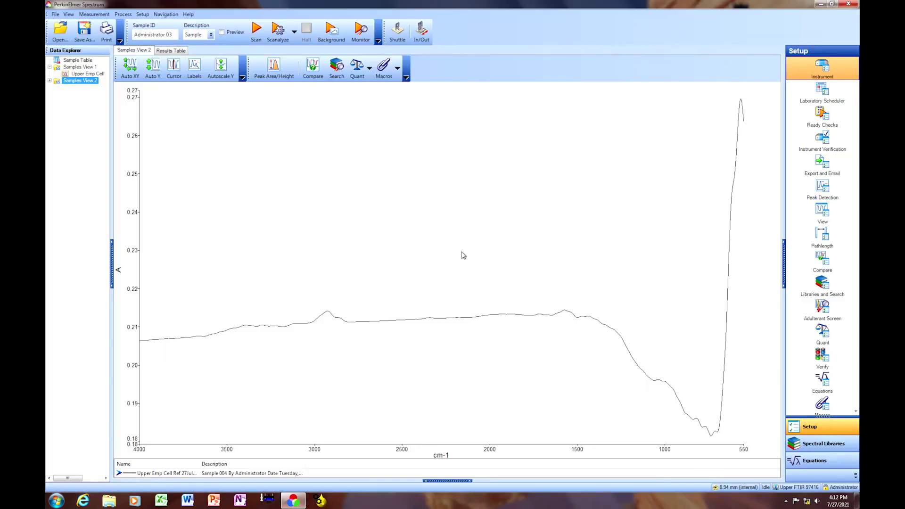
left_click(55, 15)
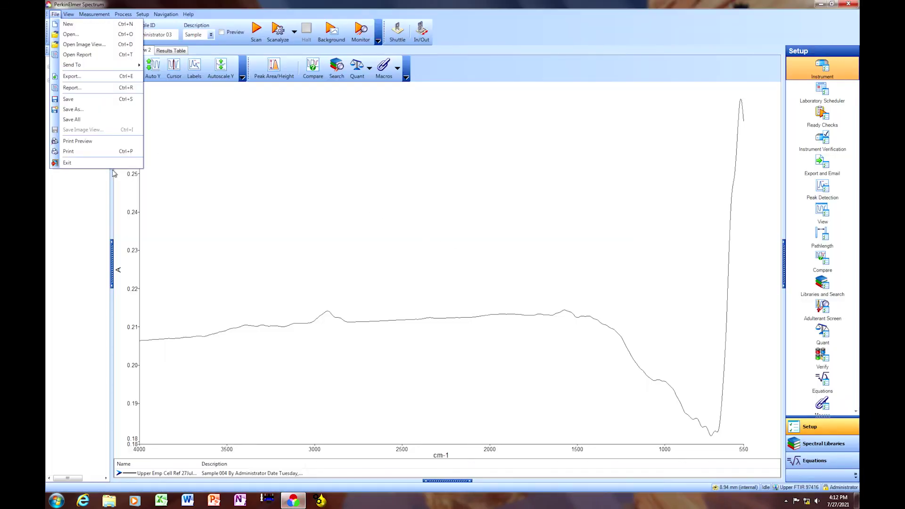
left_click(87, 163)
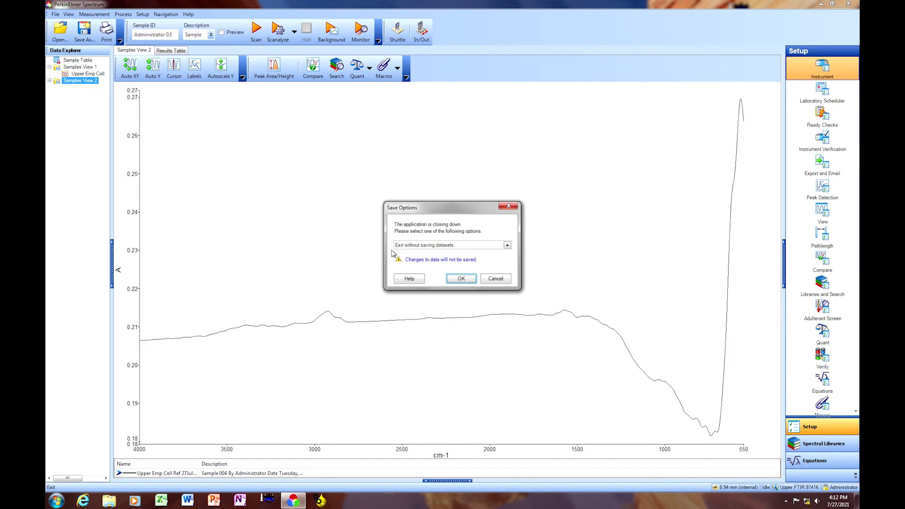
left_click(462, 279)
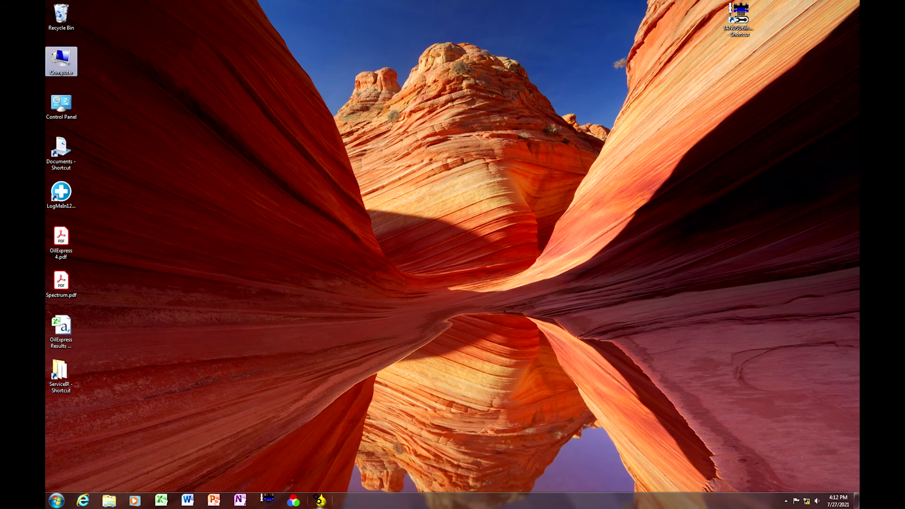
Launch OilExpress 4, confirm the login, and open the Setup > Instrument Spectrometer Setup dialog
left_click(321, 501)
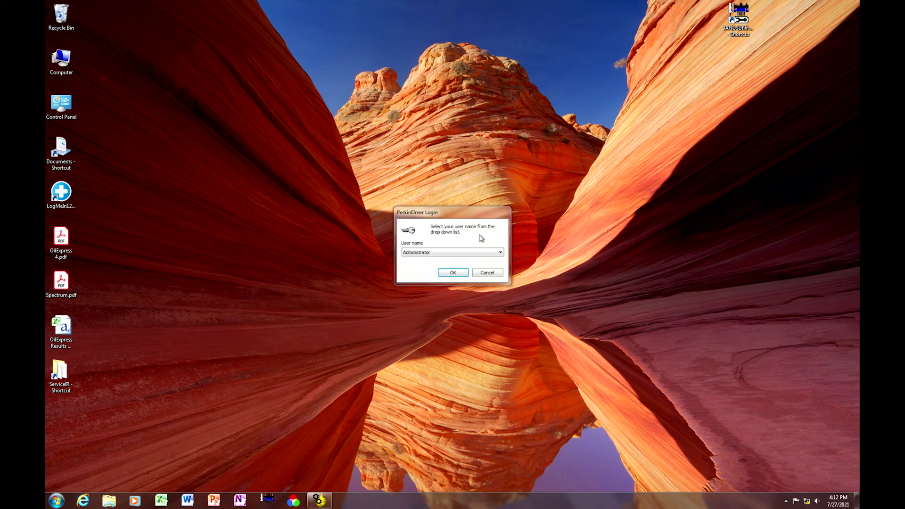
left_click(453, 274)
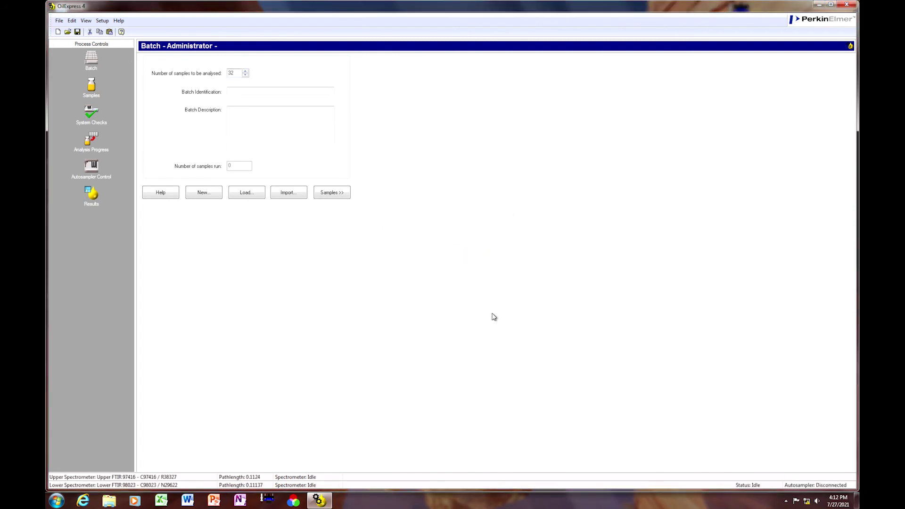
left_click(103, 21)
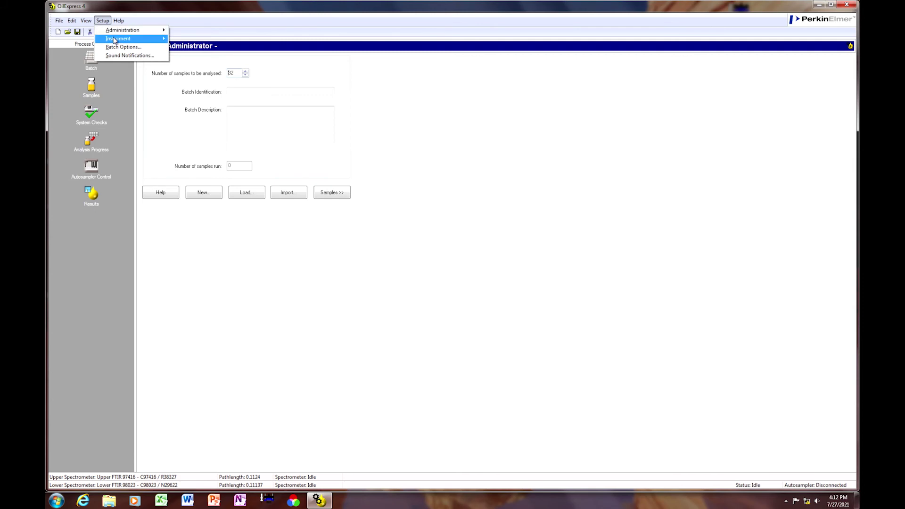
mouse_move(114, 41)
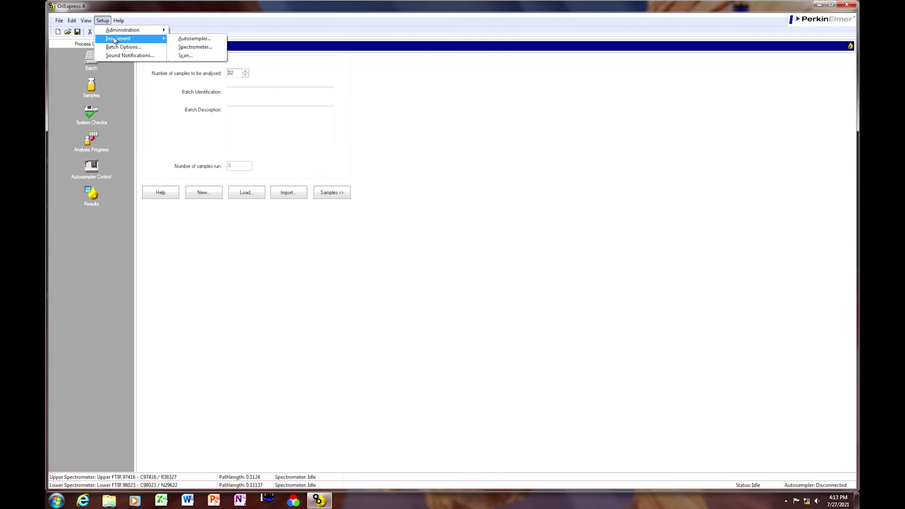
left_click(192, 47)
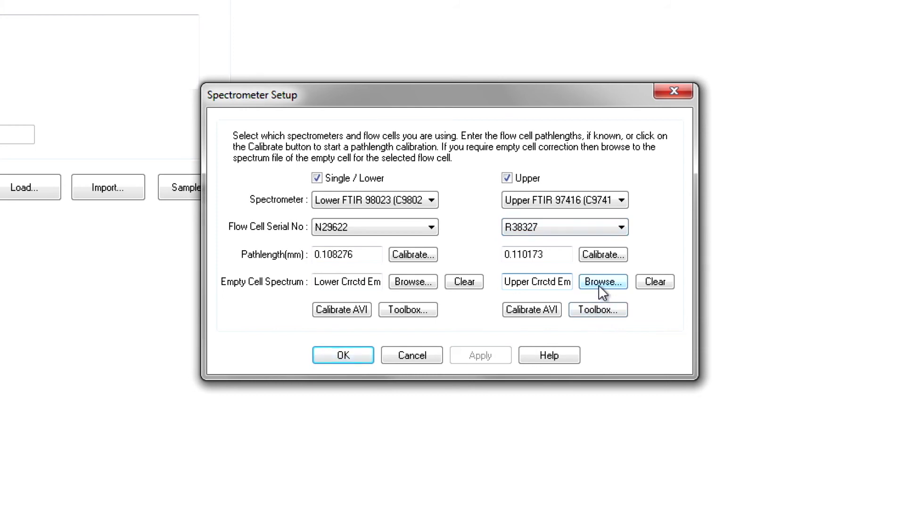
Browse for the upper empty cell spectrum, listing files in Details view on the C: drive
left_click(600, 282)
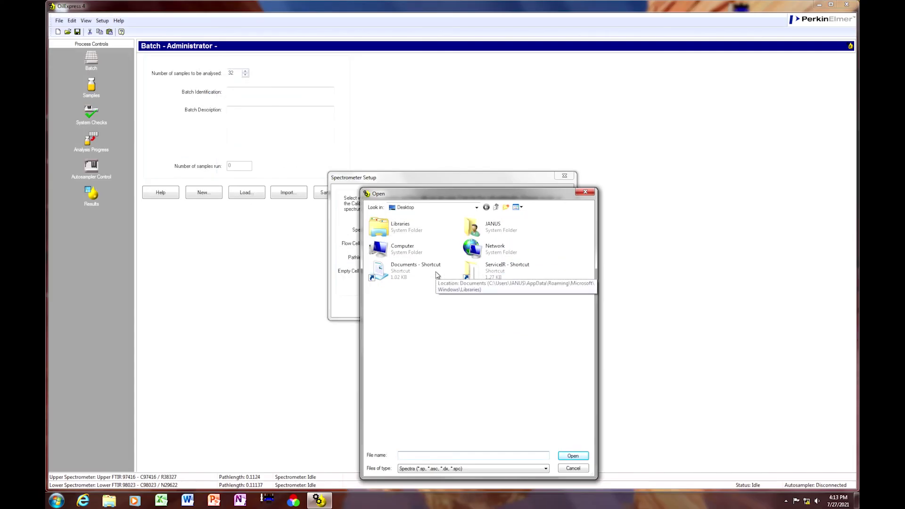
left_click(521, 207)
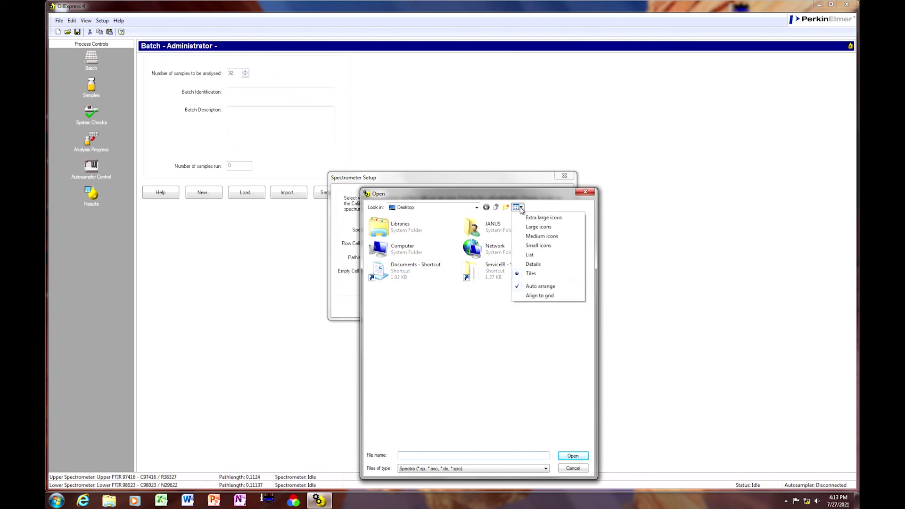
left_click(534, 265)
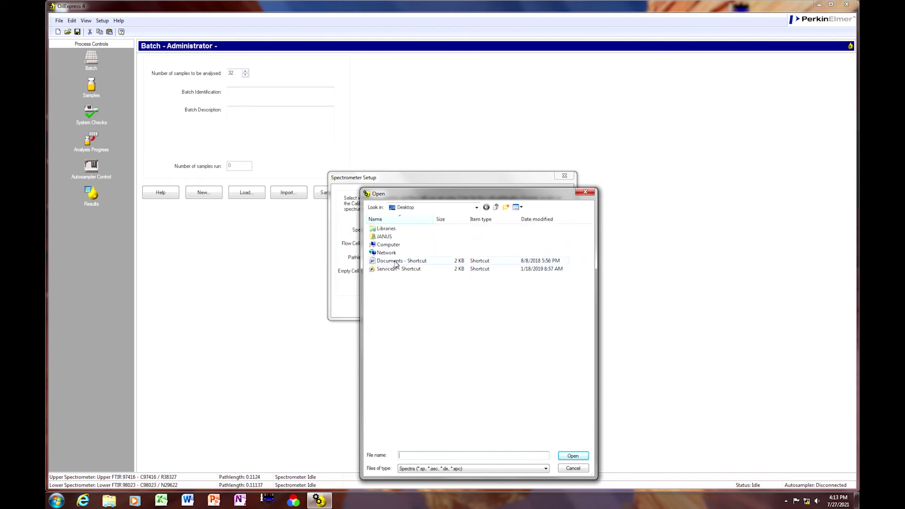
double_click(385, 247)
double_click(432, 241)
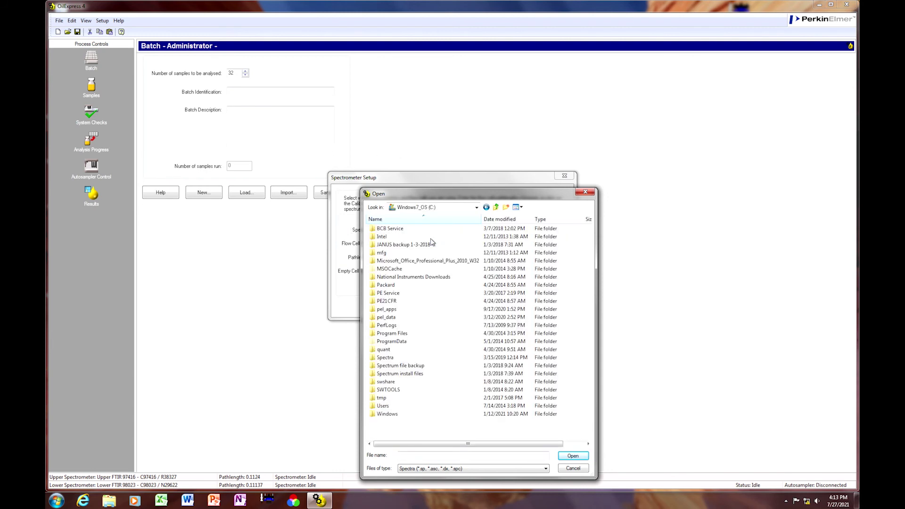
Load Upper Crrctd Emp Cell Ref 27Jul2021.sp from pel_data\spectra\OilExpress Empty Cell\Corrected as the upper spectrum
left_click(388, 318)
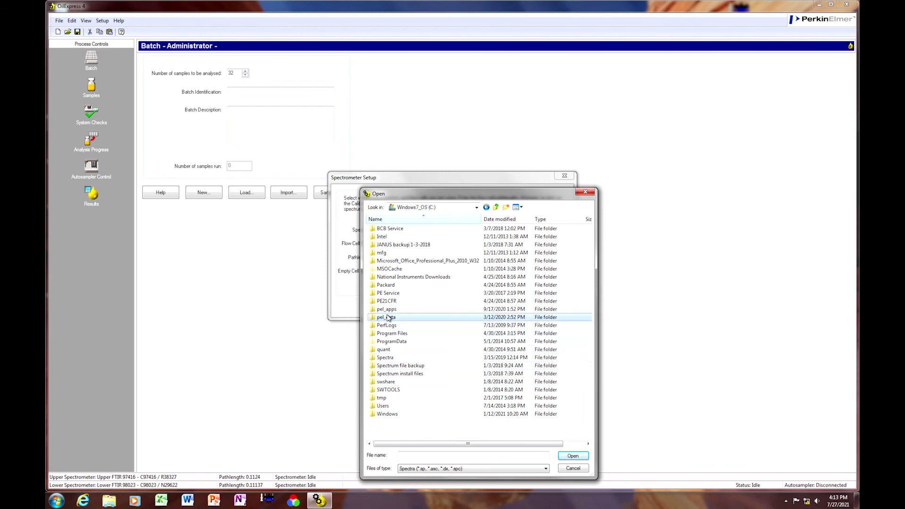
double_click(388, 318)
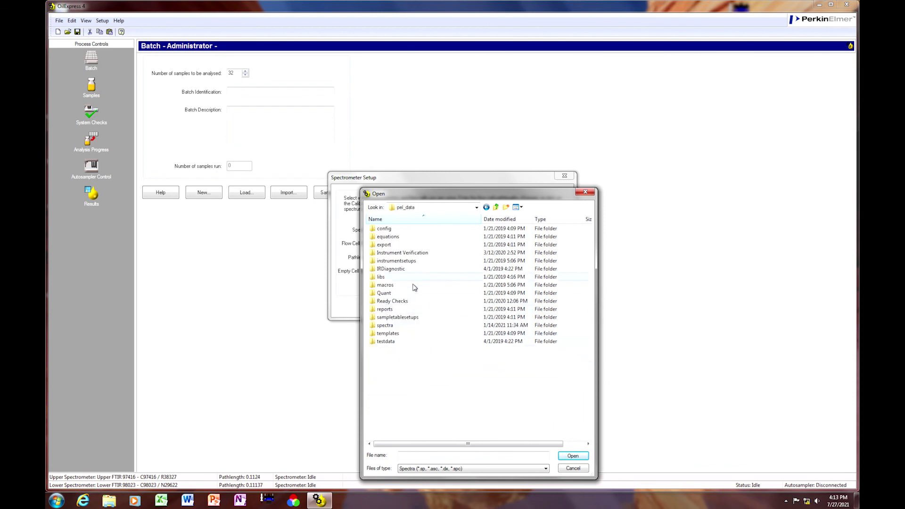
double_click(389, 326)
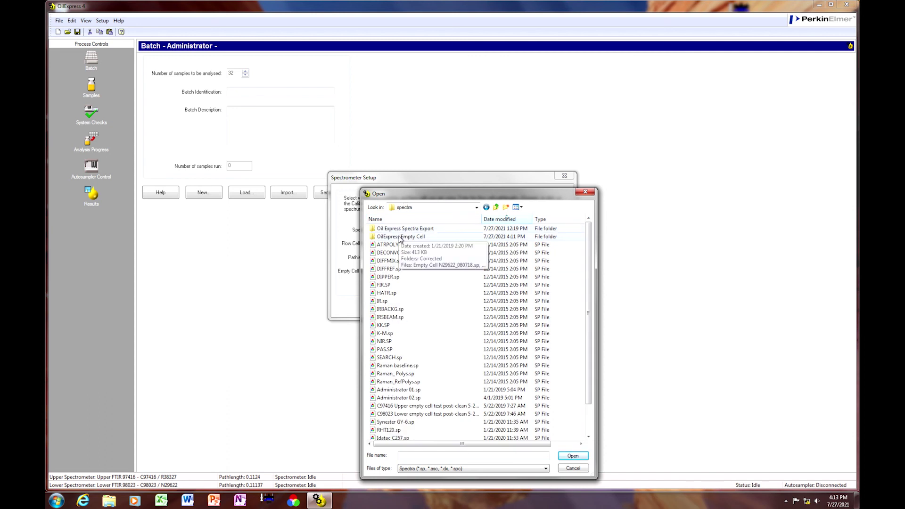
double_click(400, 236)
double_click(386, 286)
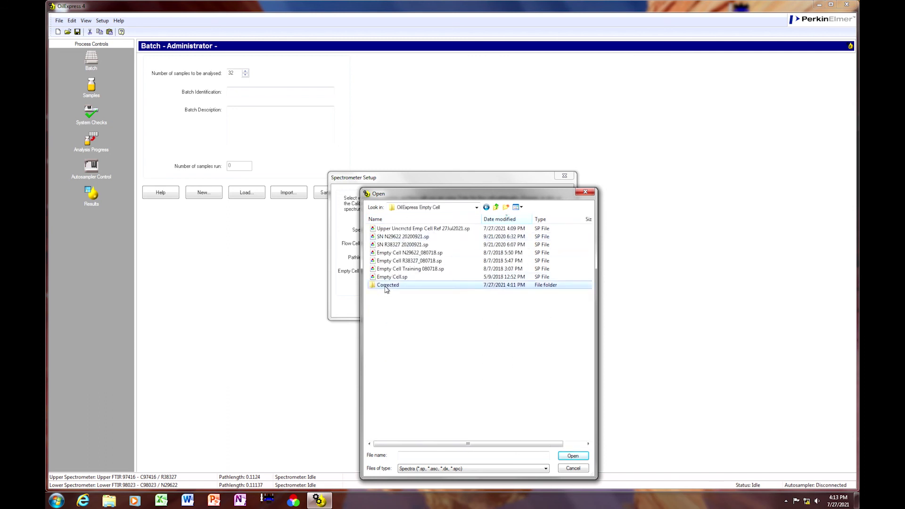
left_click(411, 278)
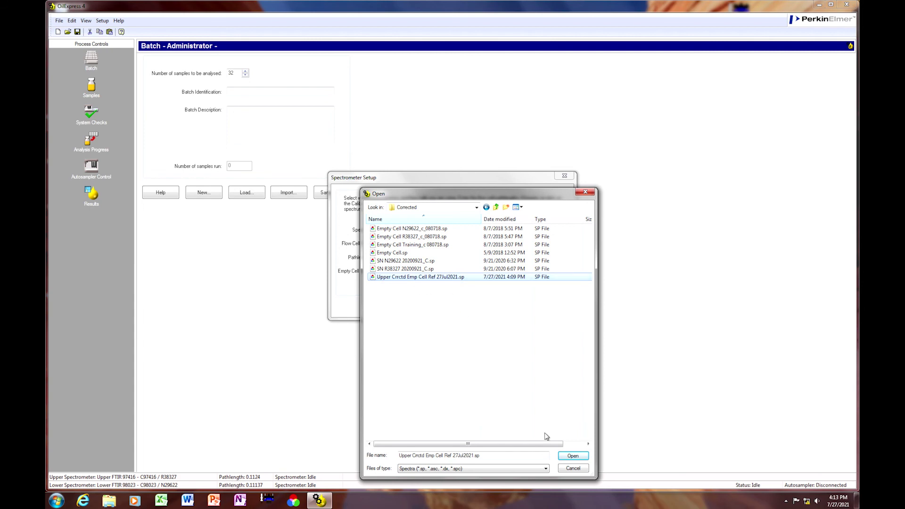
left_click(572, 455)
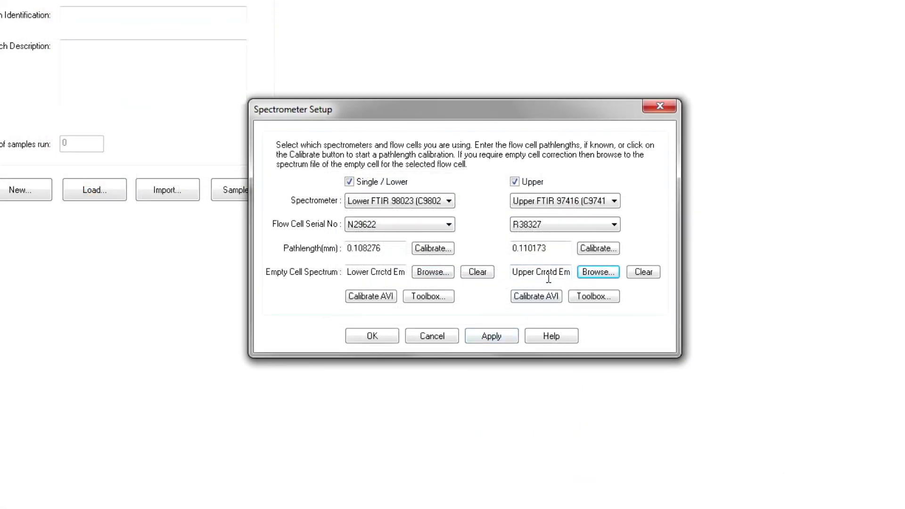
left_click(549, 279)
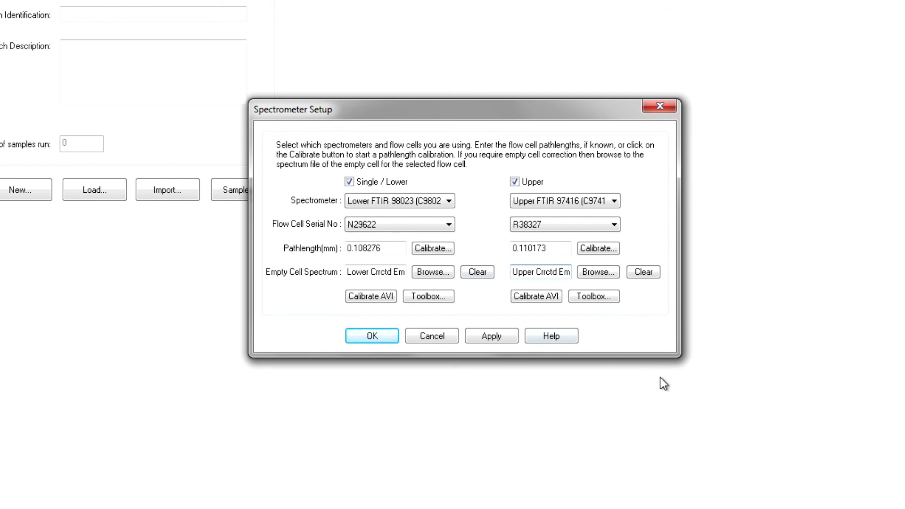
Verify the full upper empty cell file name and apply the Spectrometer Setup changes
key("End")
left_click(482, 337)
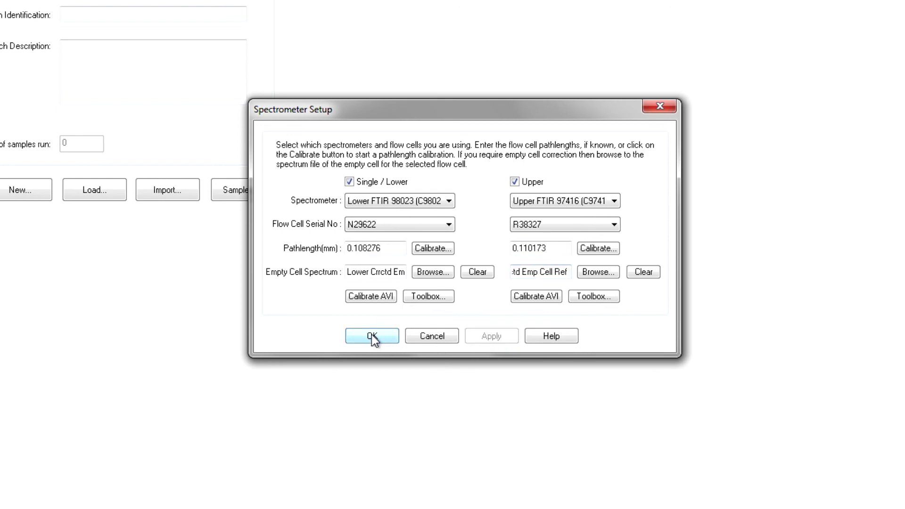